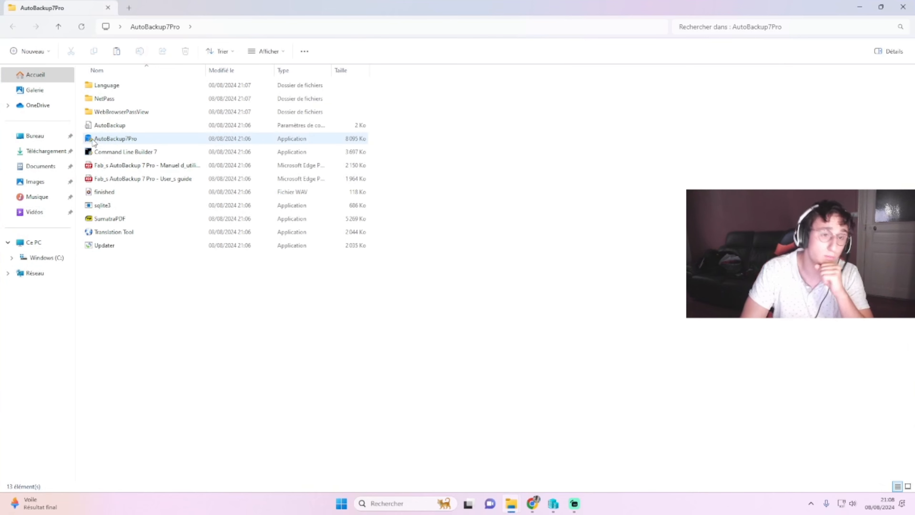
# Step: Launch AutoBackup7Pro from its folder, then minimize the folder window and reposition the program window on the desktop
pyautogui.moveTo(93, 142)
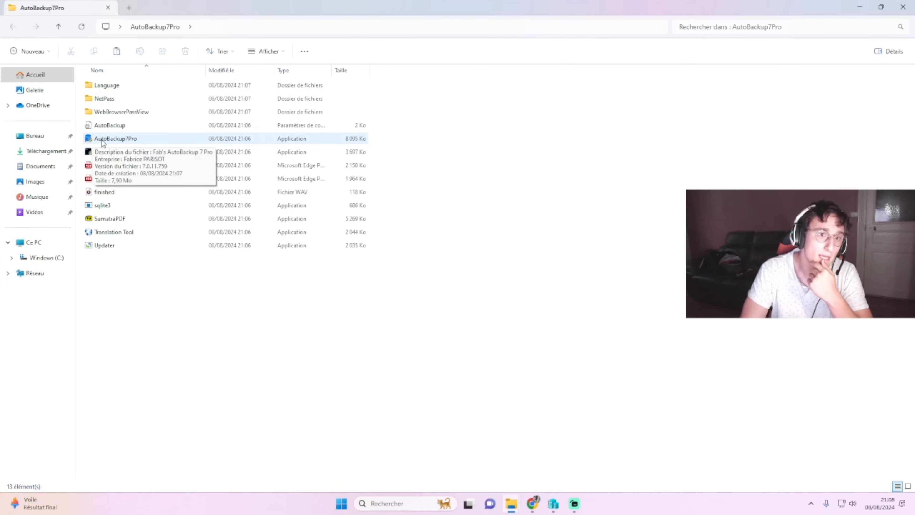
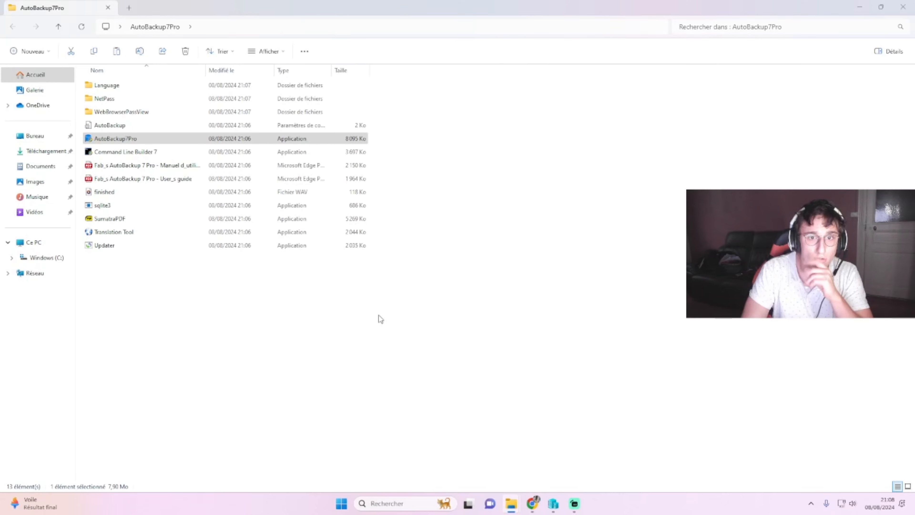
pyautogui.click(859, 8)
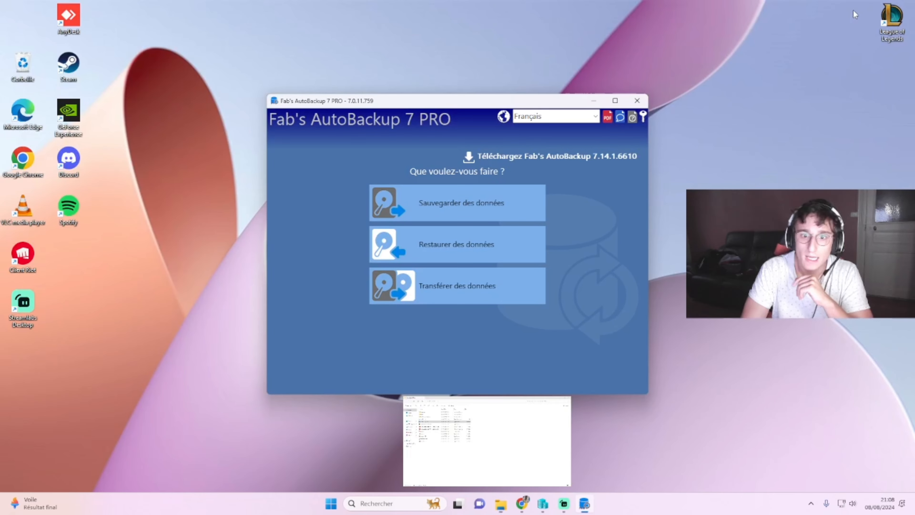
pyautogui.moveTo(428, 102); pyautogui.dragTo(406, 99)
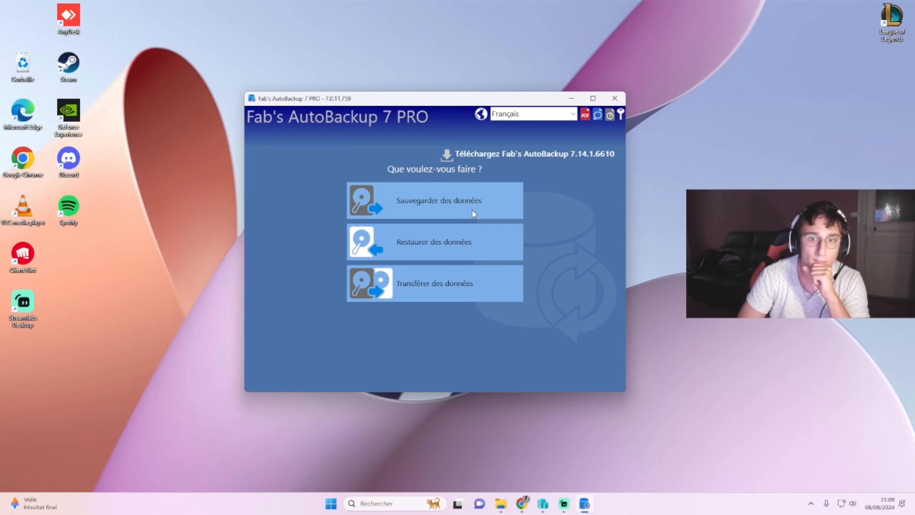
# Step: Start a data backup and keep C:\ (WINDOWS) as the source disk
pyautogui.click(473, 210)
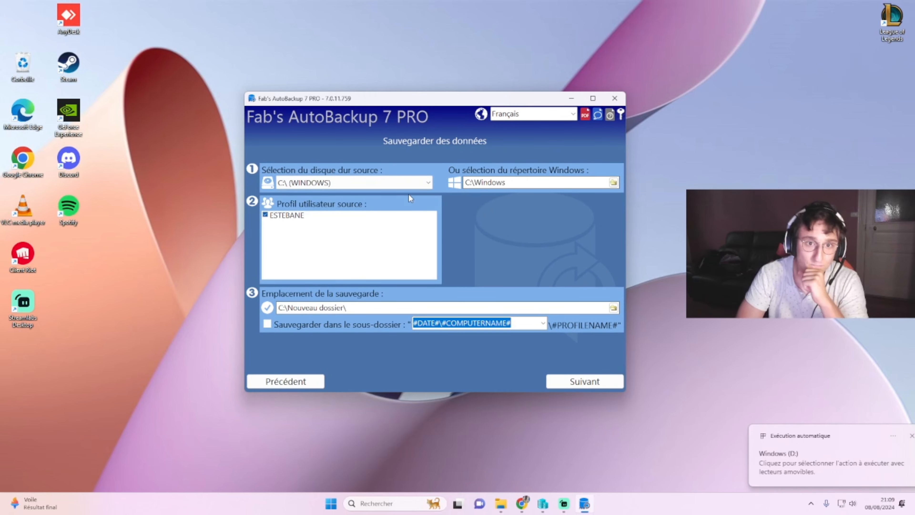
pyautogui.click(385, 185)
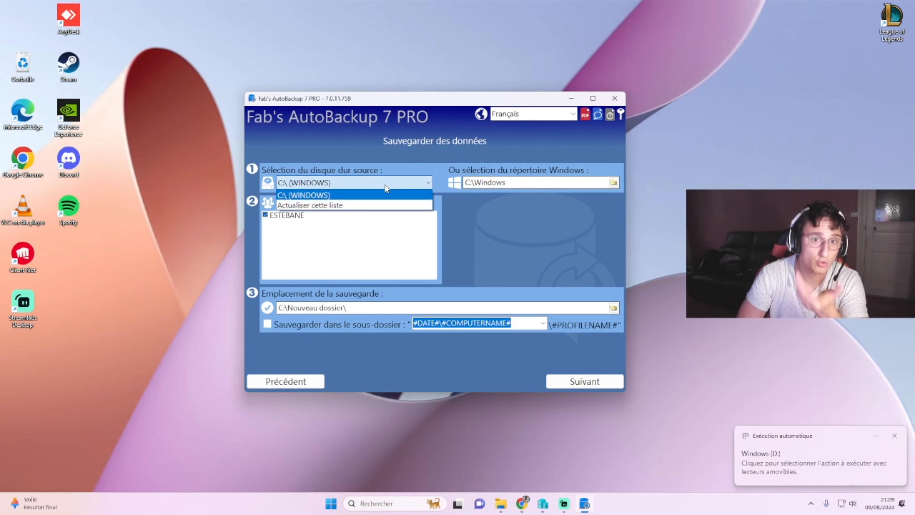
pyautogui.click(385, 184)
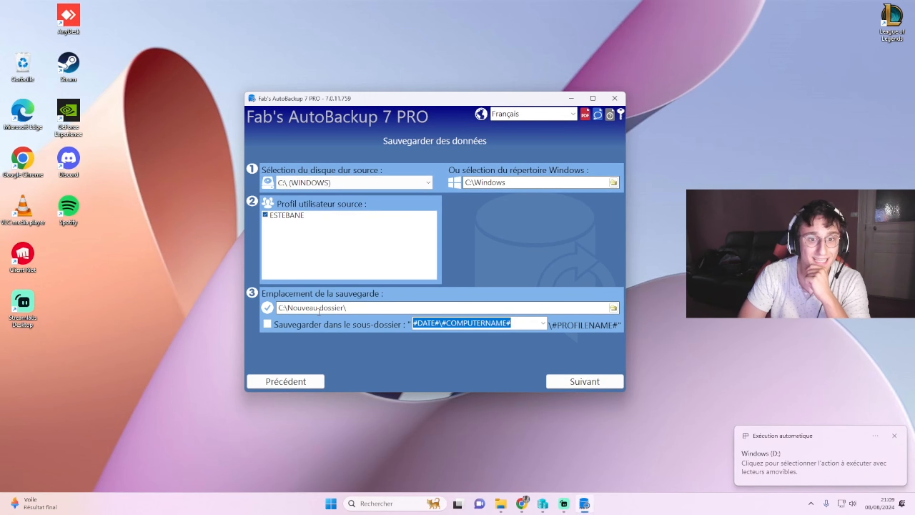
# Step: Set the backup location to a new folder named sauvegarde on Windows (D:) and enable saving in the #DATE#\#COMPUTERNAME# subfolder
pyautogui.click(613, 307)
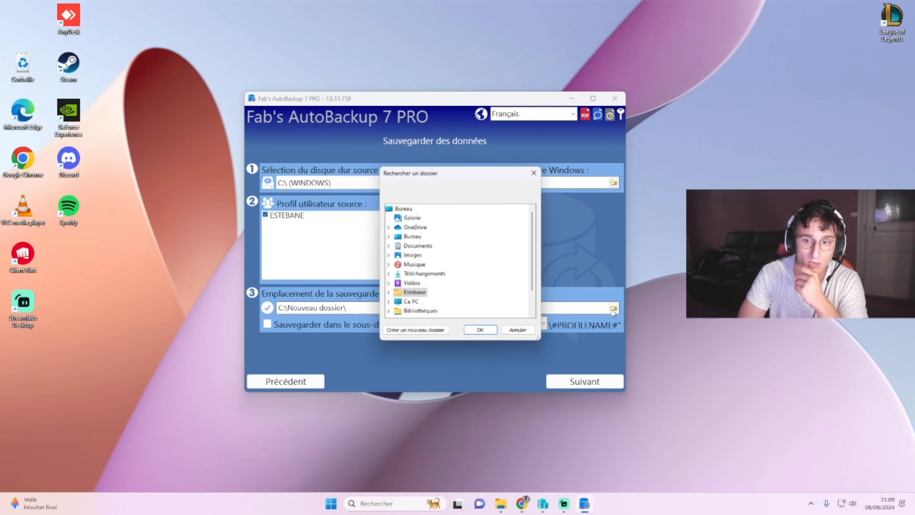
pyautogui.click(411, 274)
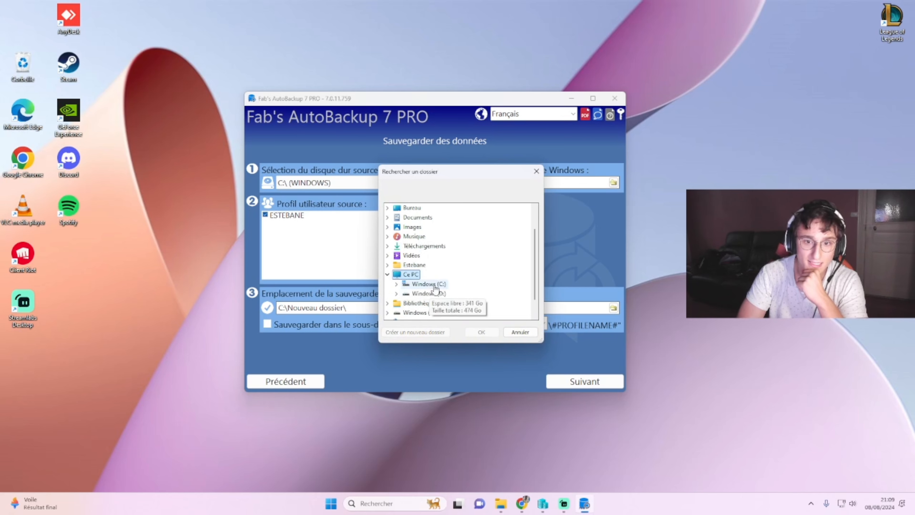
pyautogui.click(426, 294)
pyautogui.scroll(-1, 439, 267)
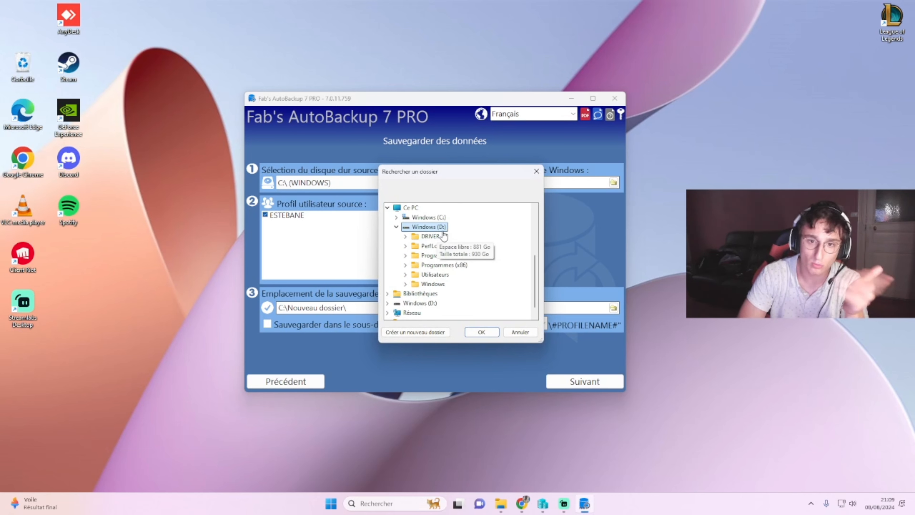
pyautogui.click(432, 334)
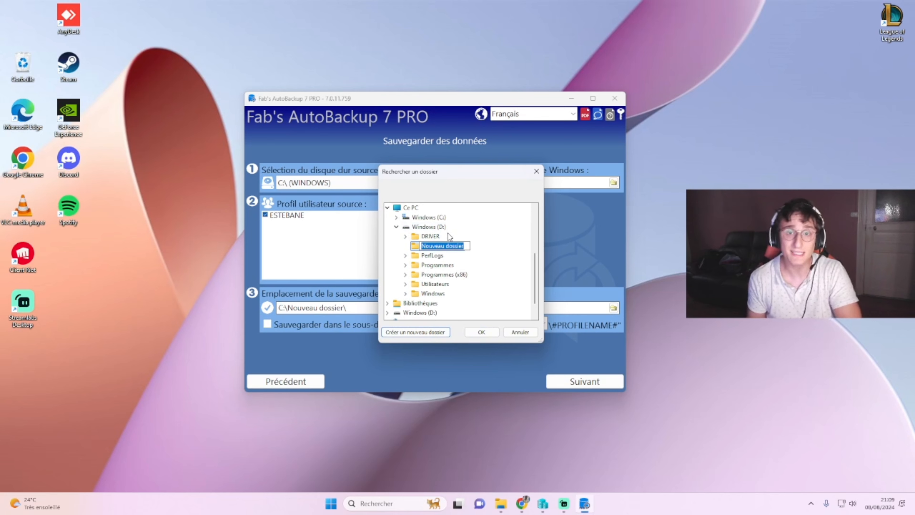
pyautogui.press('BackSpace')
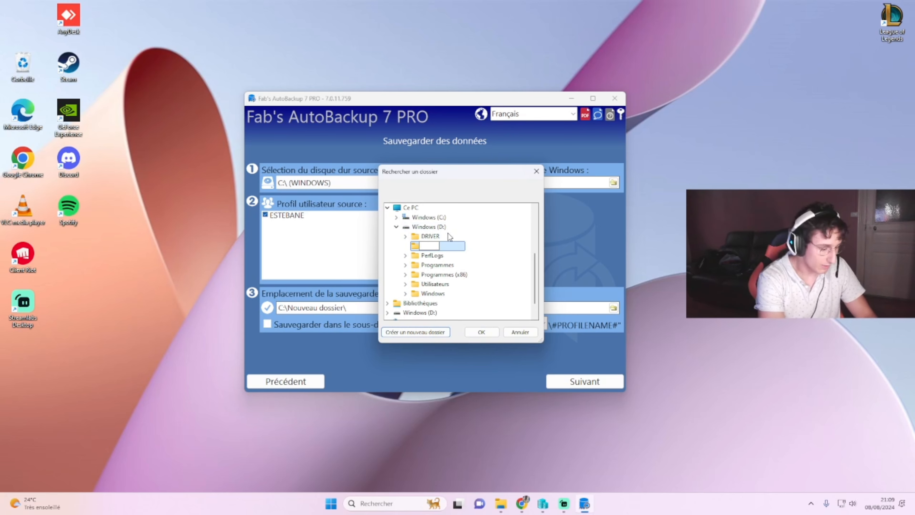
pyautogui.write('sau')
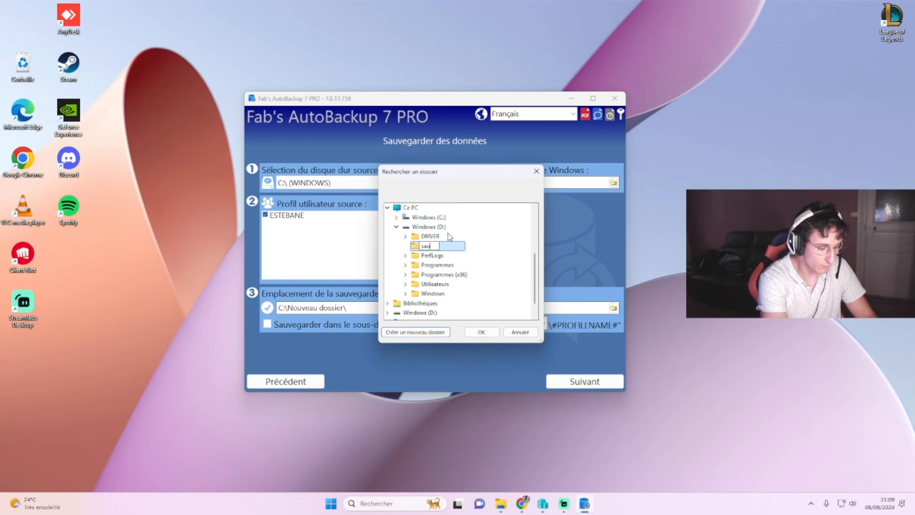
pyautogui.write('vegarde')
pyautogui.press('Return')
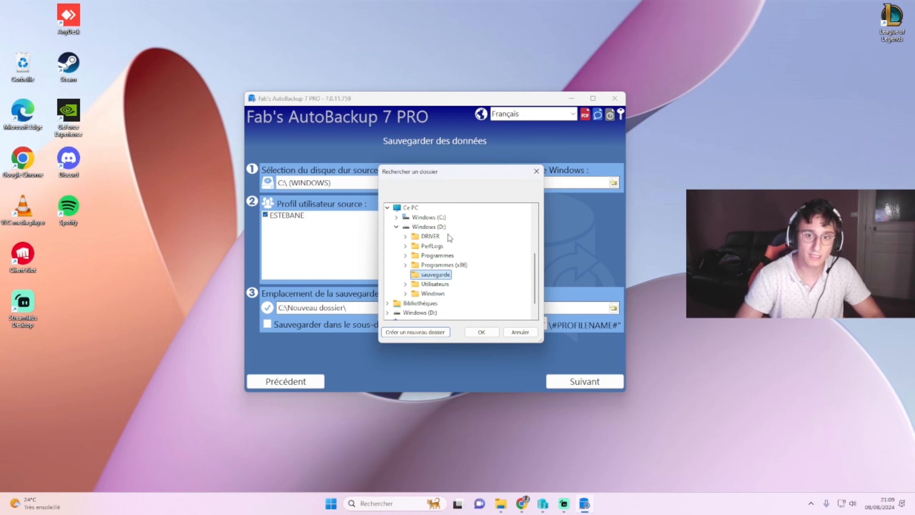
pyautogui.click(482, 332)
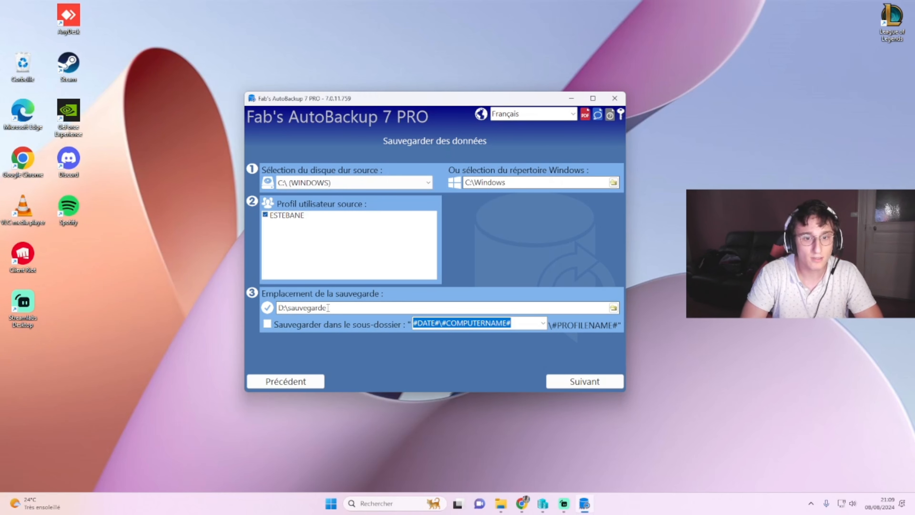
pyautogui.click(269, 327)
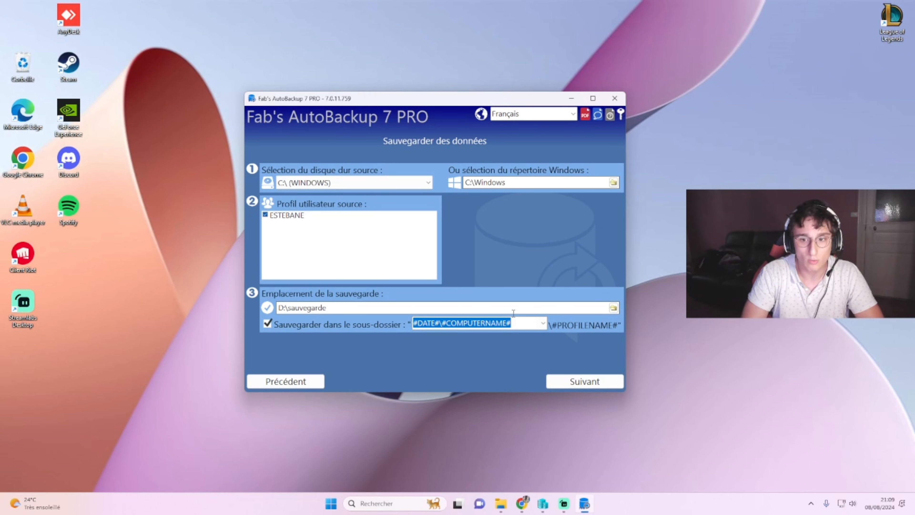
pyautogui.click(582, 386)
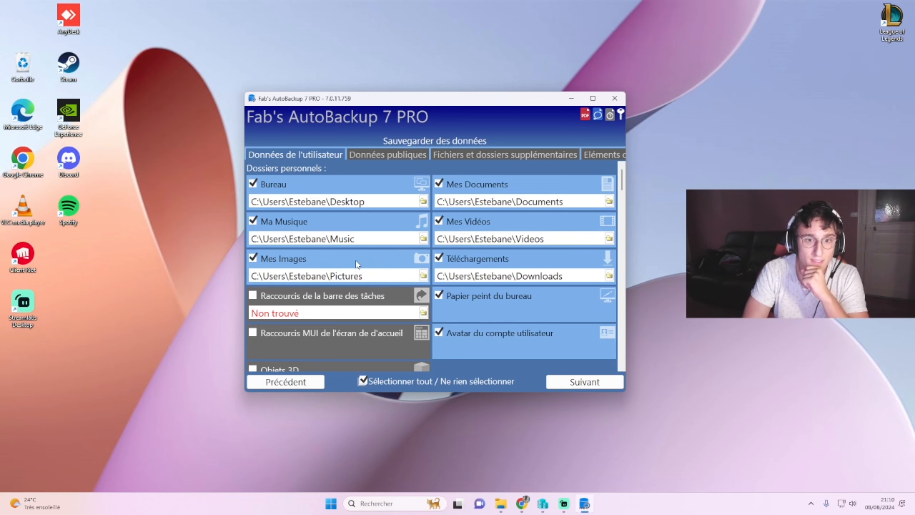
# Step: Examine the user data offered for backup, from the personal folders and web browsers to Office, passwords and online storage services
pyautogui.scroll(-2, 467, 269)
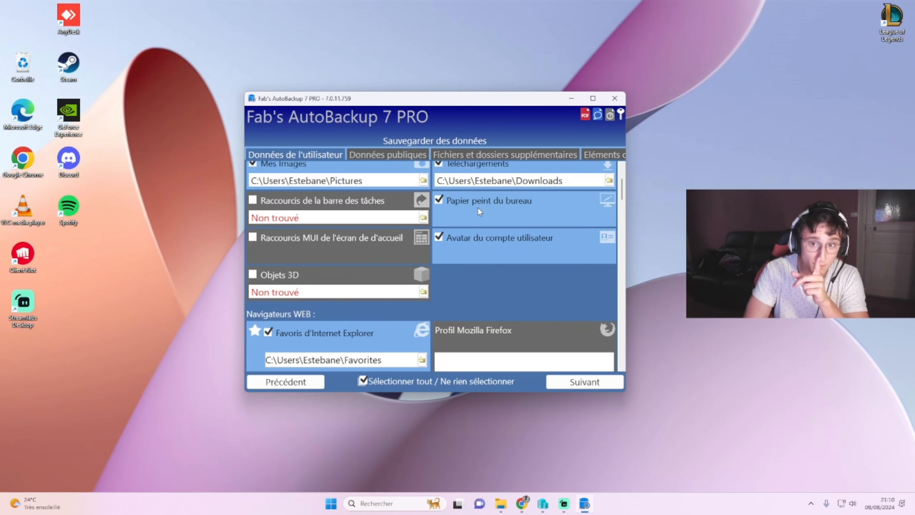
pyautogui.scroll(-2, 480, 211)
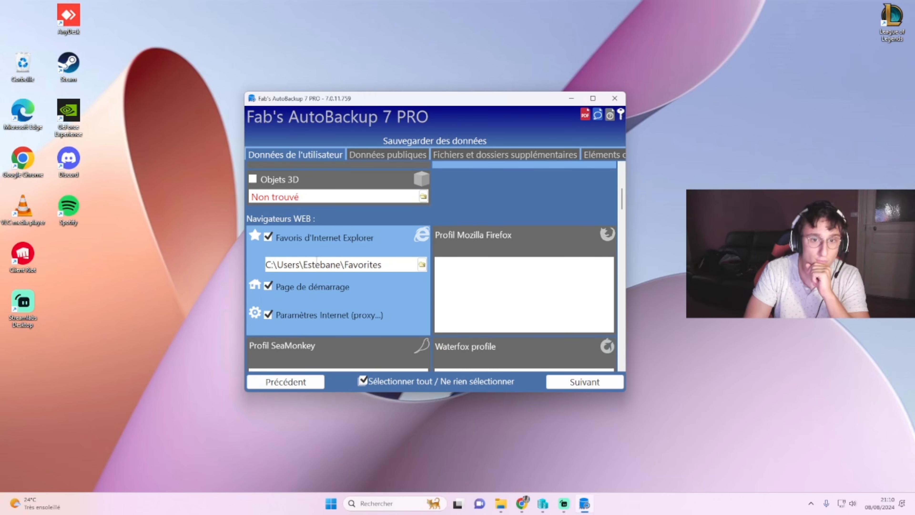
pyautogui.scroll(-4, 321, 265)
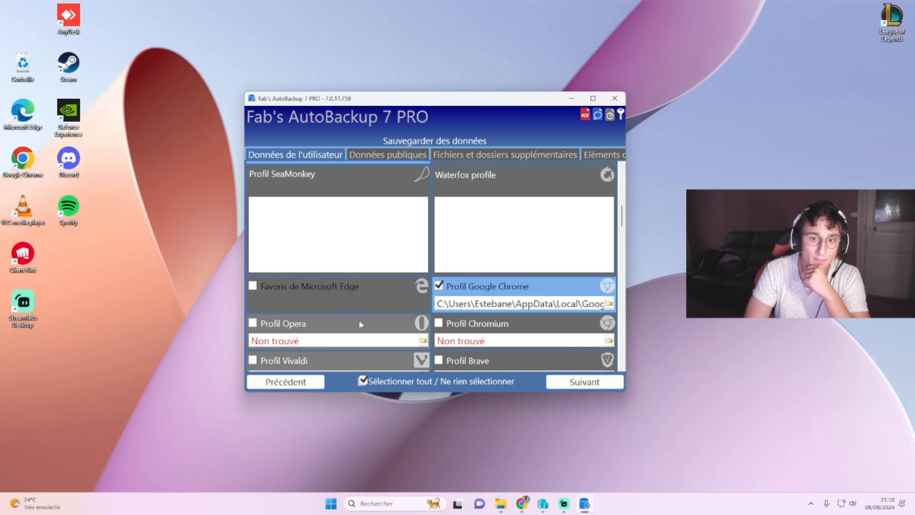
pyautogui.scroll(-2, 482, 281)
pyautogui.scroll(-2, 316, 300)
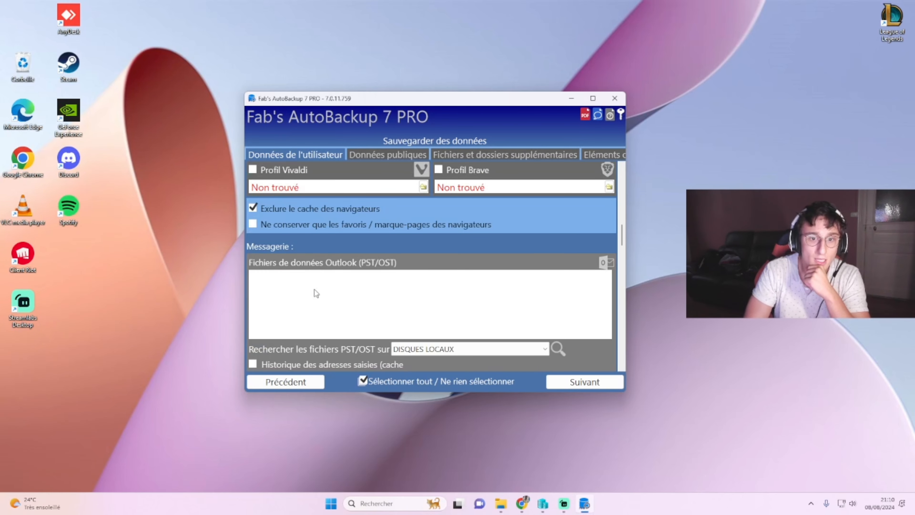
pyautogui.scroll(-5, 274, 216)
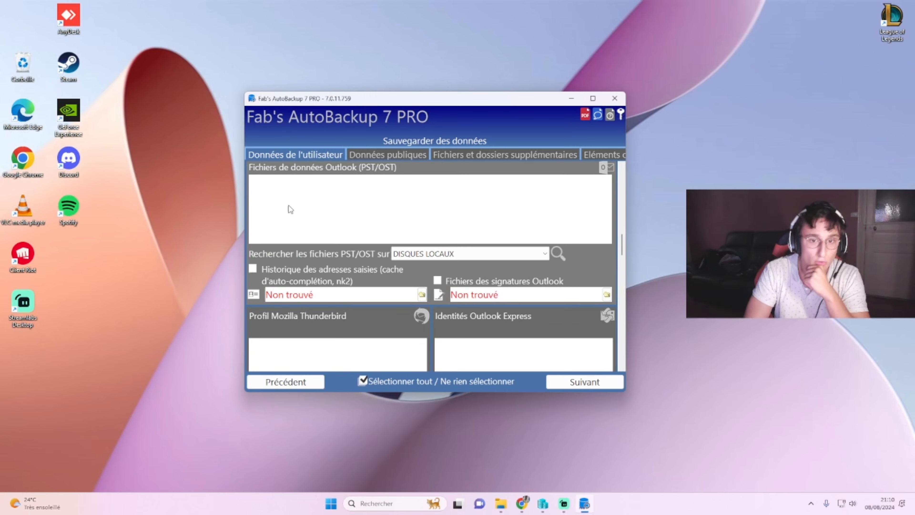
pyautogui.scroll(-6, 383, 238)
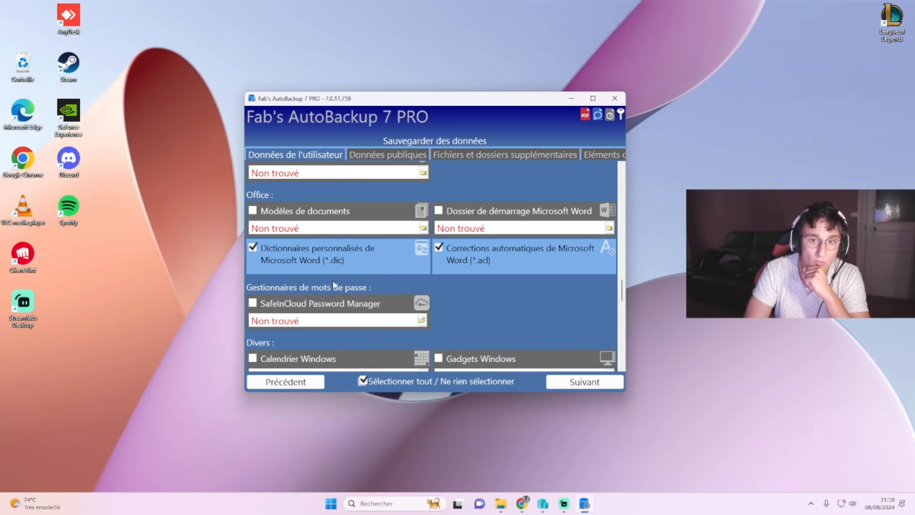
pyautogui.scroll(-3, 511, 207)
pyautogui.scroll(-10, 362, 248)
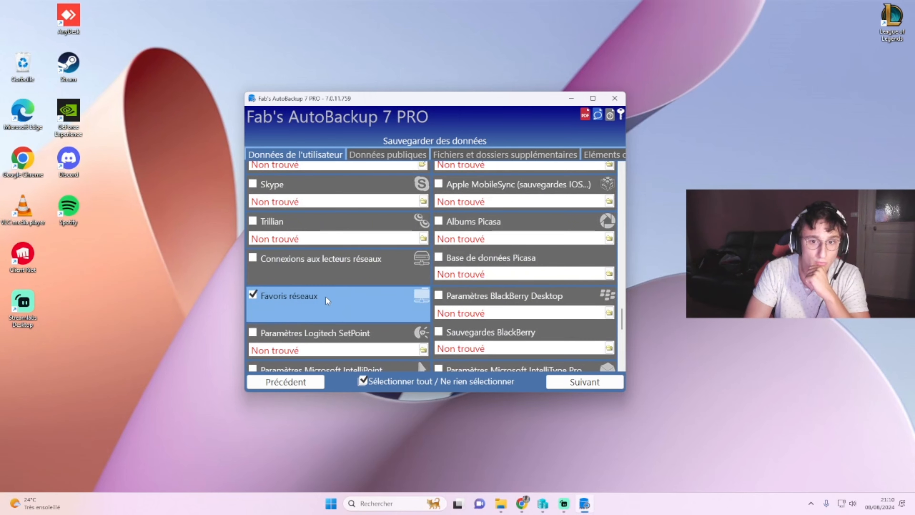
pyautogui.scroll(-4, 374, 270)
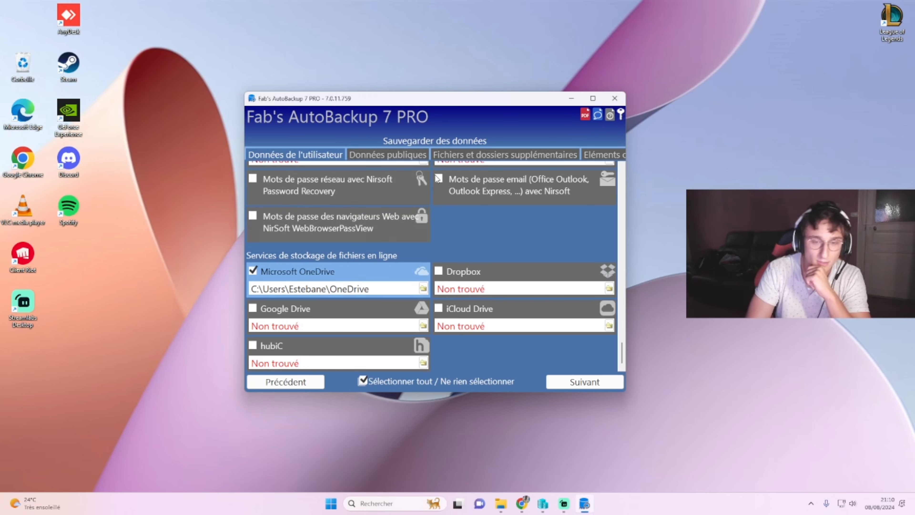
# Step: Accept the preselected user and public data and continue to the optional elements without adding extra files or folders
pyautogui.click(576, 388)
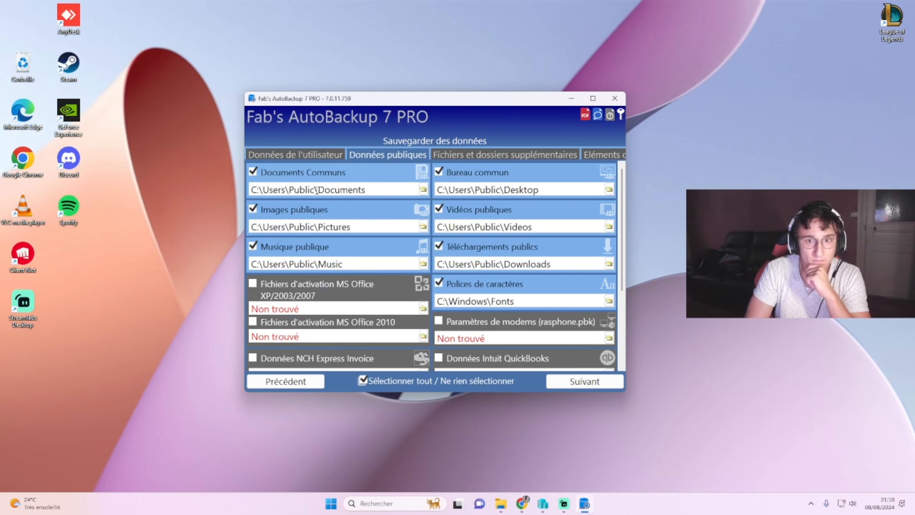
pyautogui.scroll(-3, 316, 189)
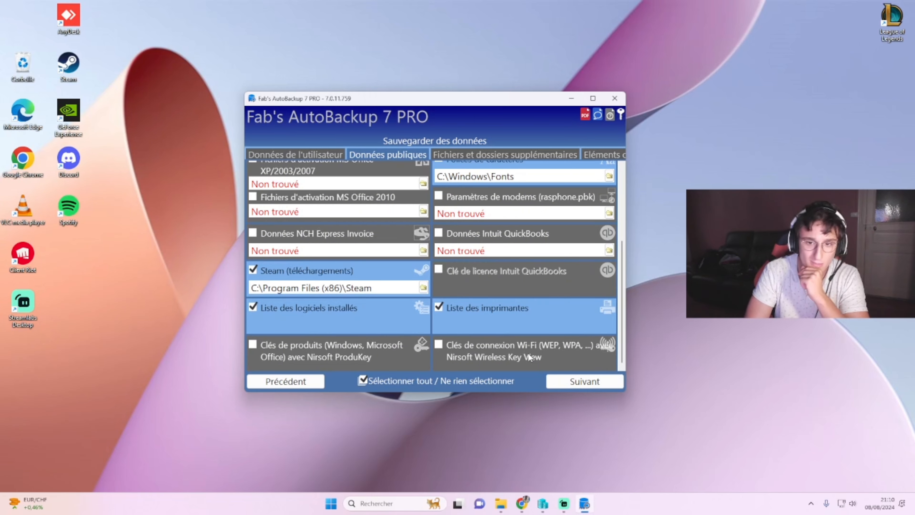
pyautogui.click(572, 382)
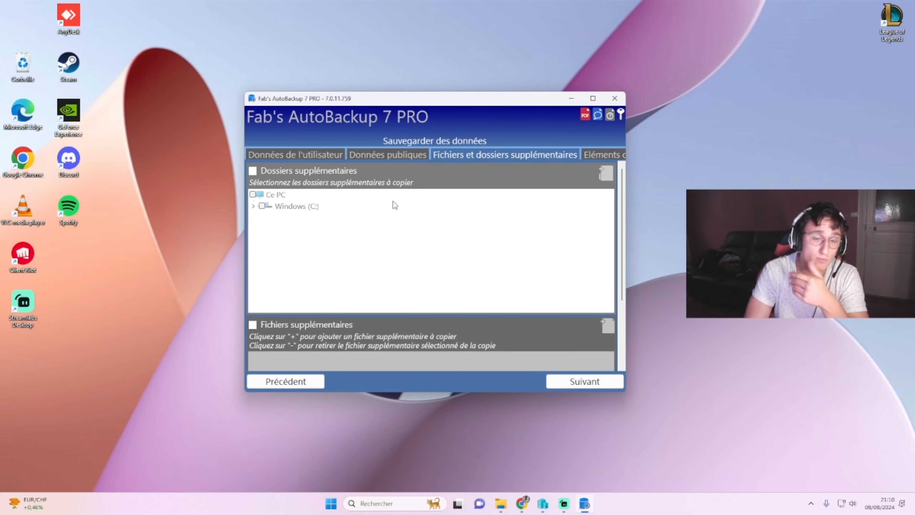
pyautogui.click(613, 392)
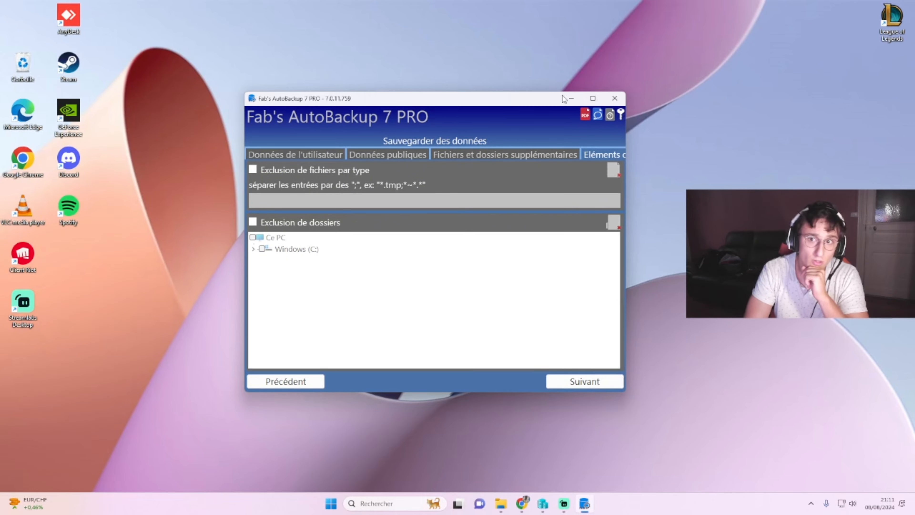
# Step: Maximize the window and examine which folders on Windows (C:) could be excluded from the backup
pyautogui.click(593, 98)
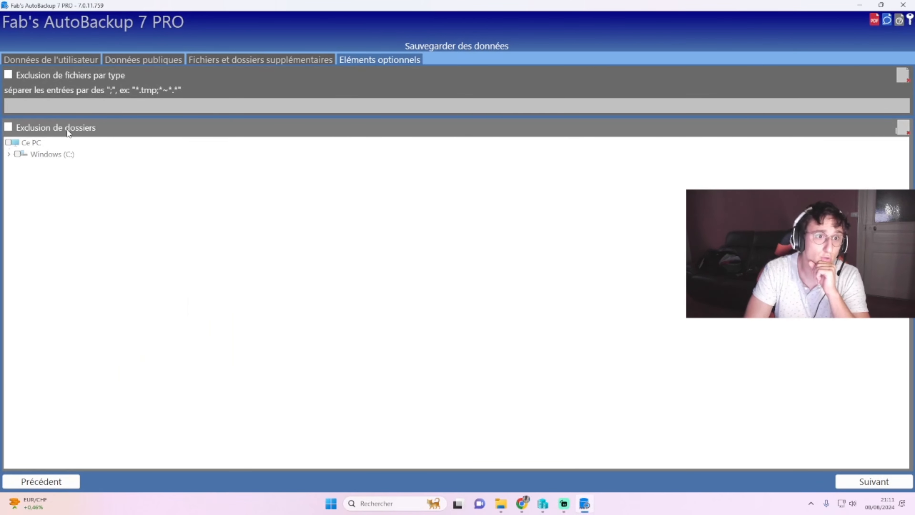
pyautogui.click(66, 129)
pyautogui.click(8, 154)
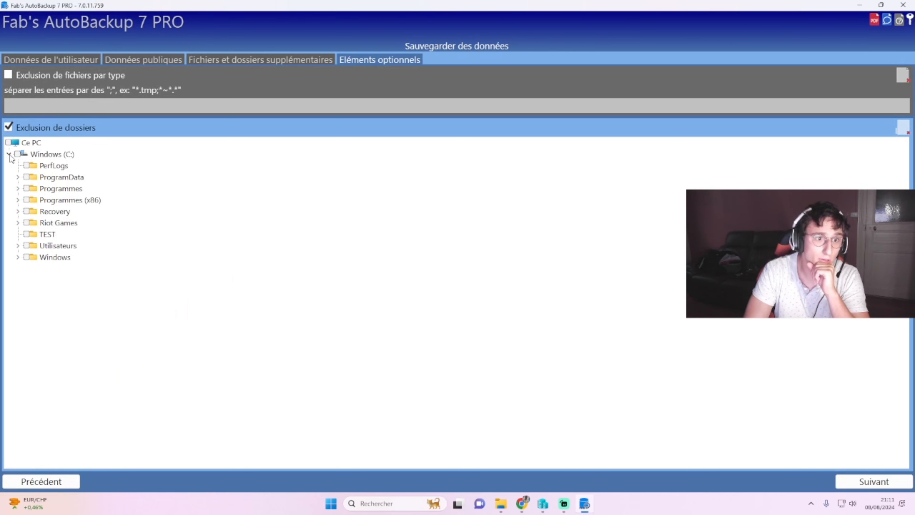
pyautogui.click(8, 154)
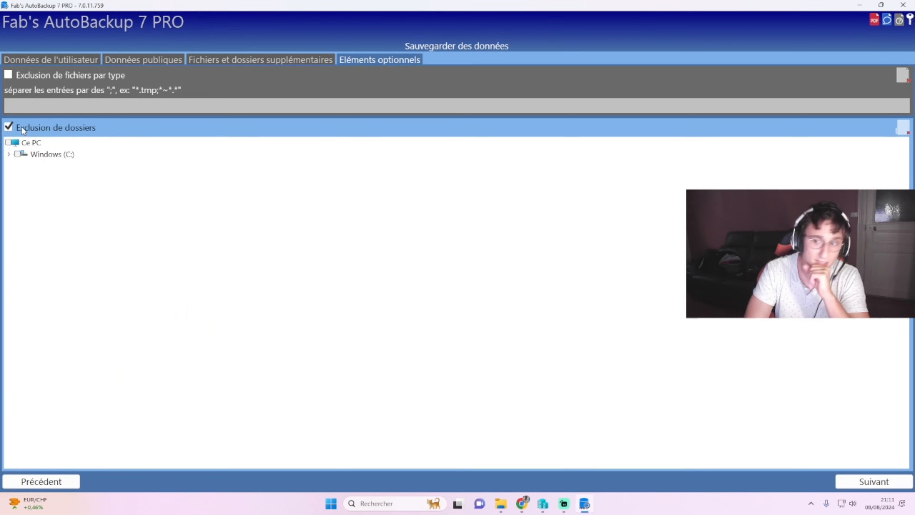
pyautogui.click(23, 127)
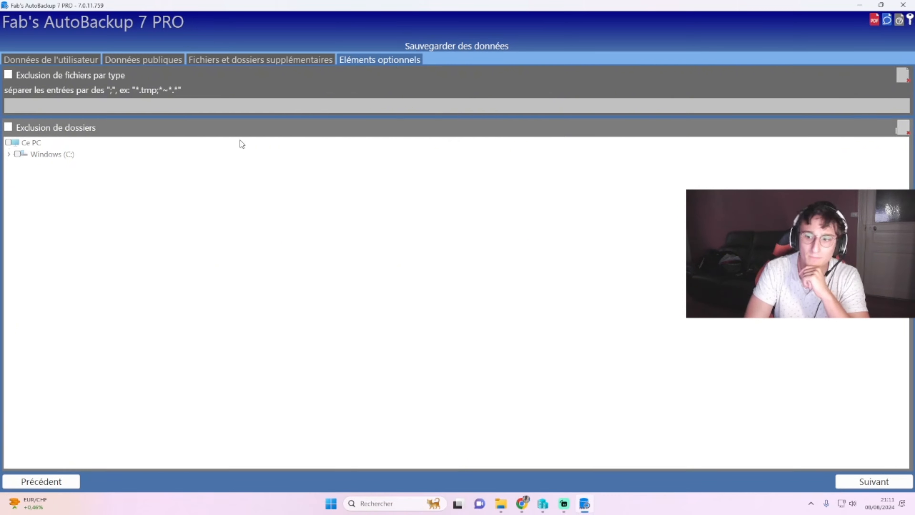
# Step: Leave the file and folder exclusions off and continue to the summary of items selected for backup
pyautogui.click(231, 60)
pyautogui.click(354, 61)
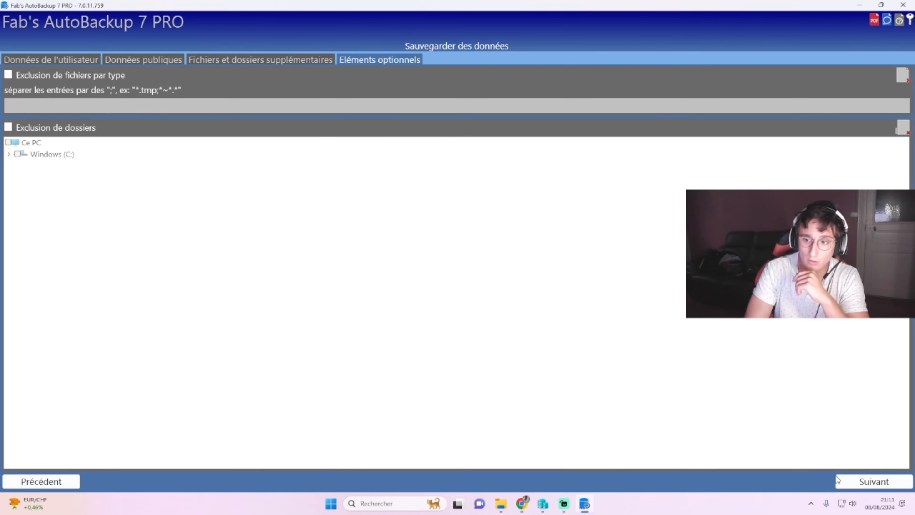
pyautogui.click(839, 481)
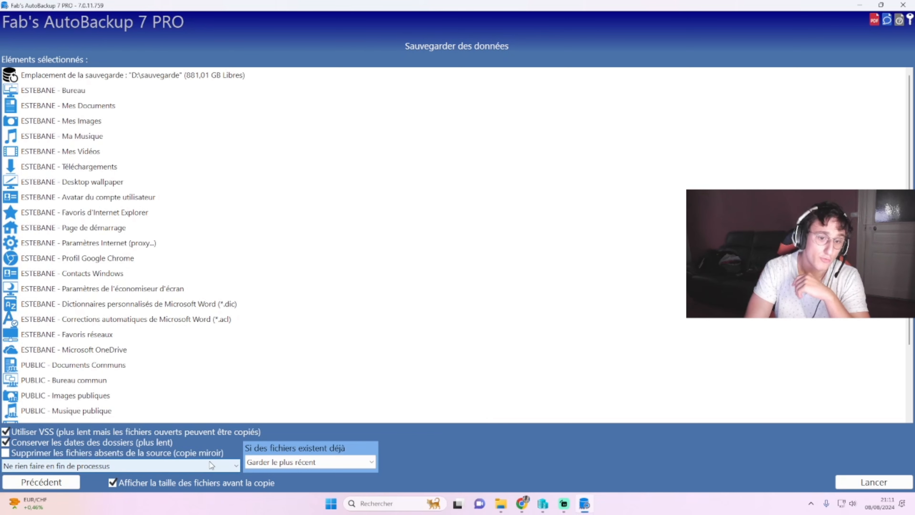
# Step: Review the choices for handling files that already exist and select "Garder le plus récent"
pyautogui.click(279, 462)
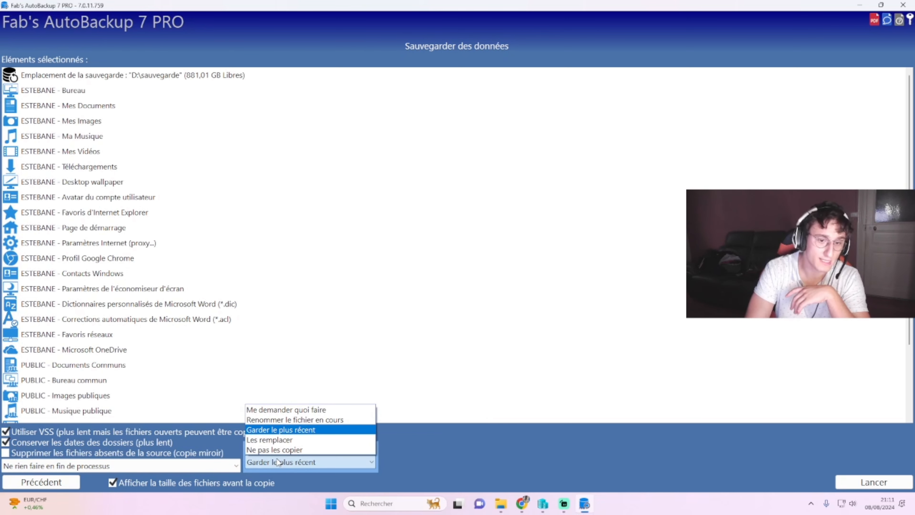
pyautogui.click(281, 463)
pyautogui.click(282, 464)
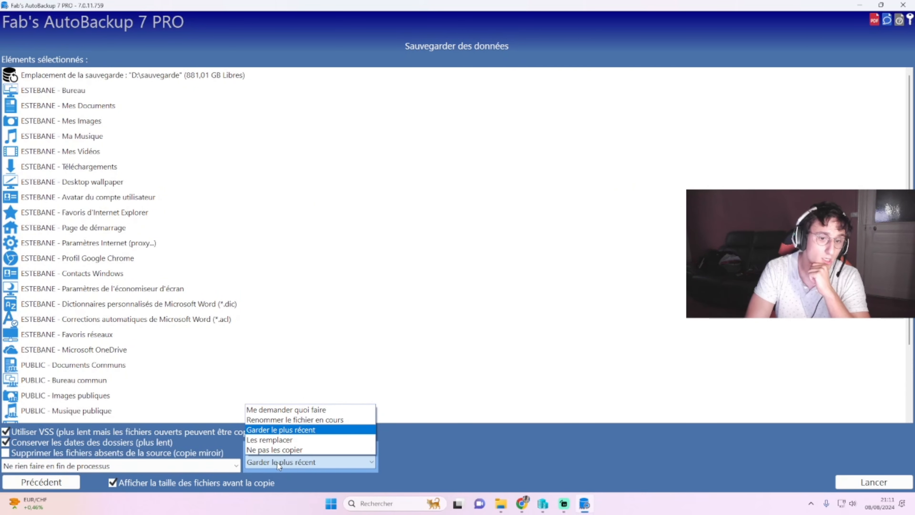
pyautogui.click(303, 430)
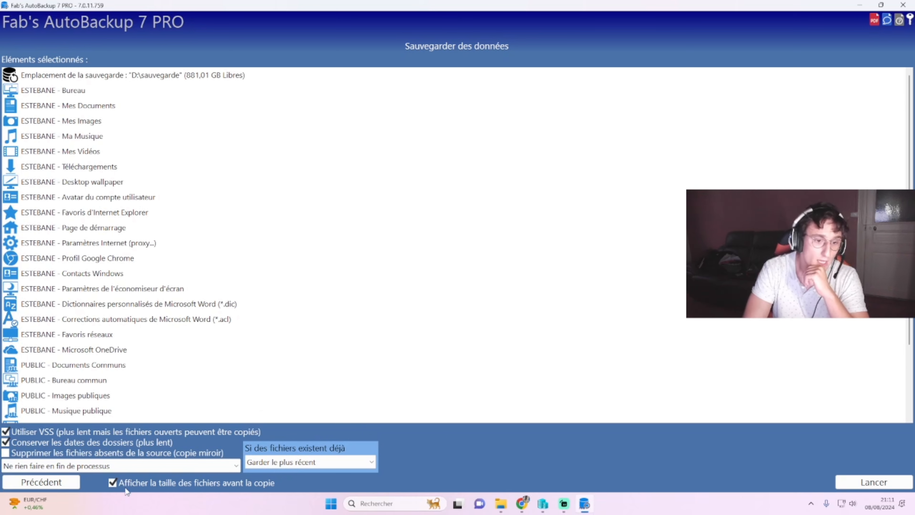
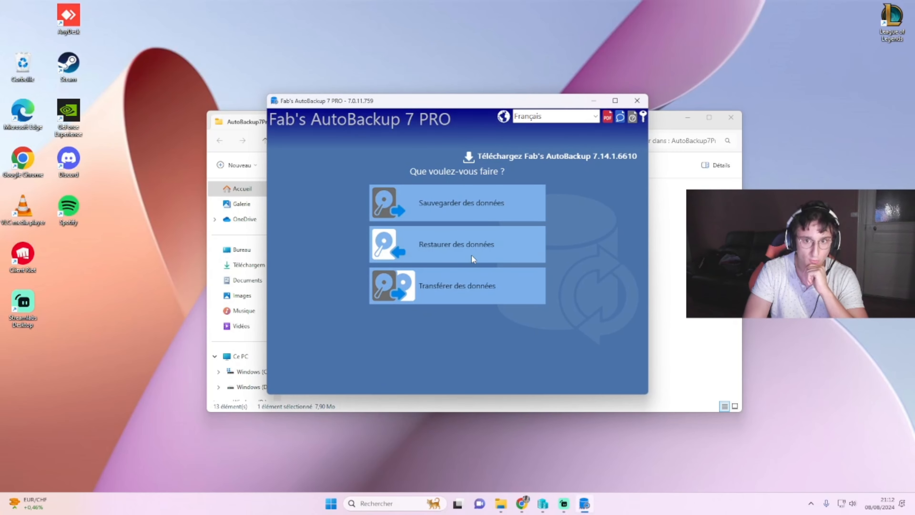
# Step: Start a data restore and browse drive Windows (D:) for the Backup.conf configuration file
pyautogui.click(468, 251)
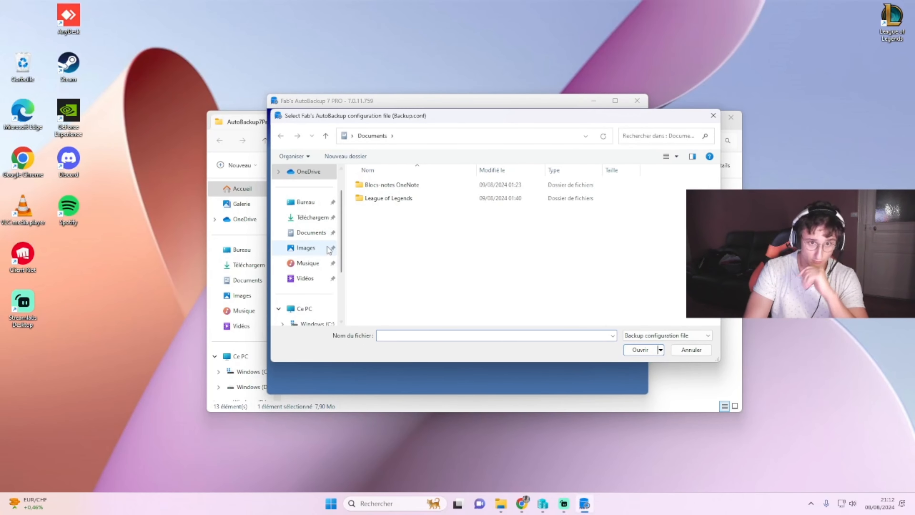
pyautogui.scroll(-3, 287, 273)
pyautogui.scroll(-1, 288, 273)
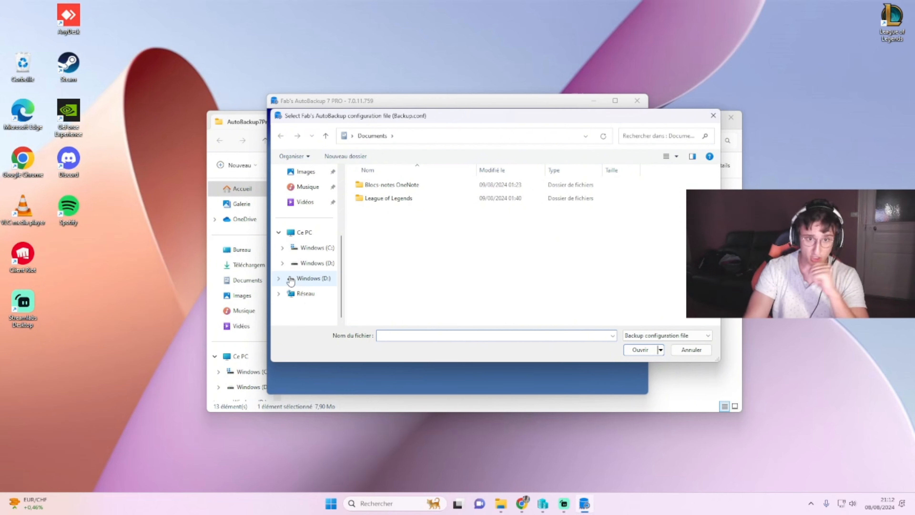
pyautogui.click(290, 281)
pyautogui.doubleClick(361, 241)
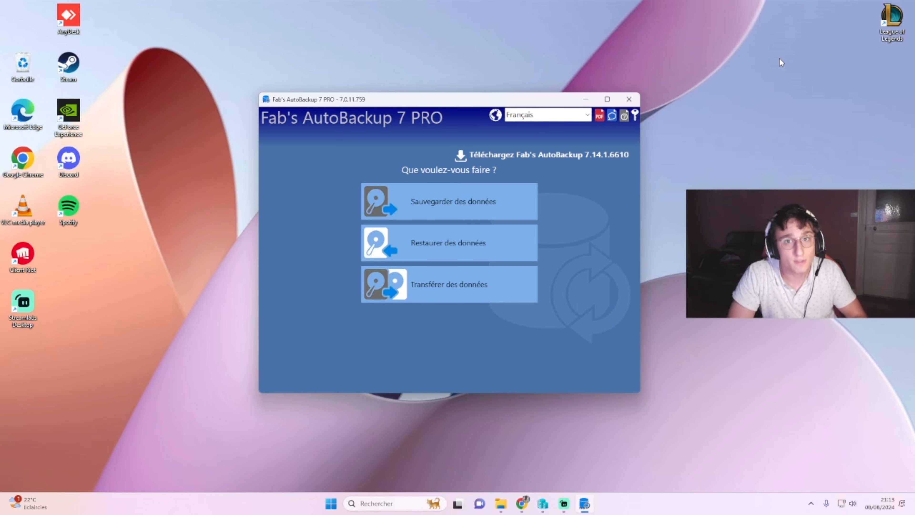
# Step: Close the backup program and return to the desktop
pyautogui.click(635, 99)
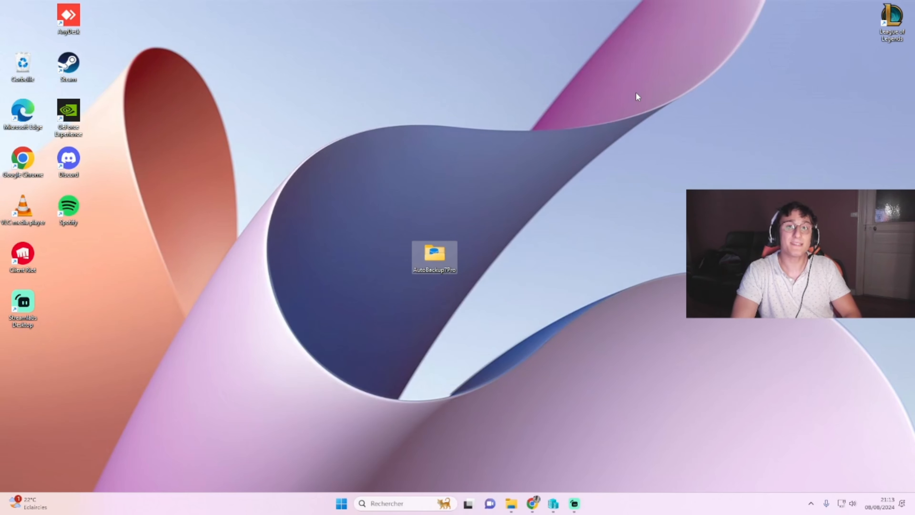